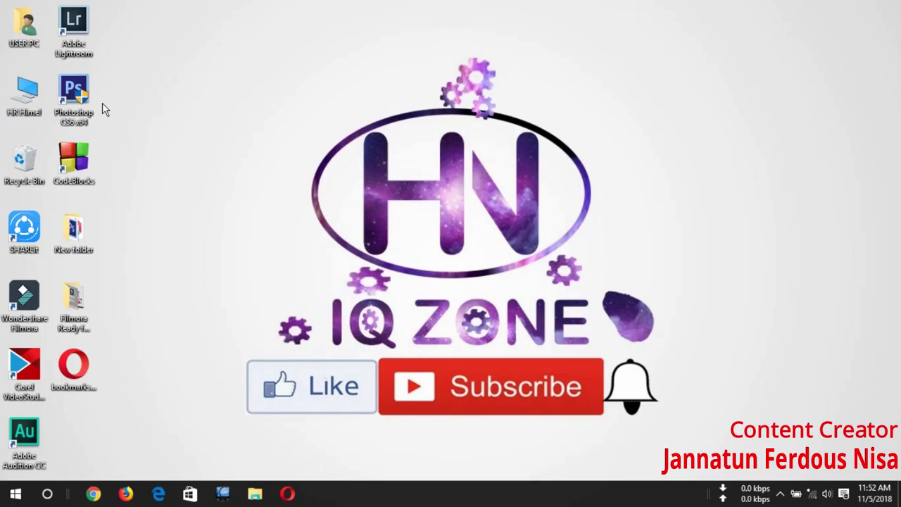
Step: Launch Photoshop CS6 from its desktop shortcut into an empty workspace
double_click(91, 107)
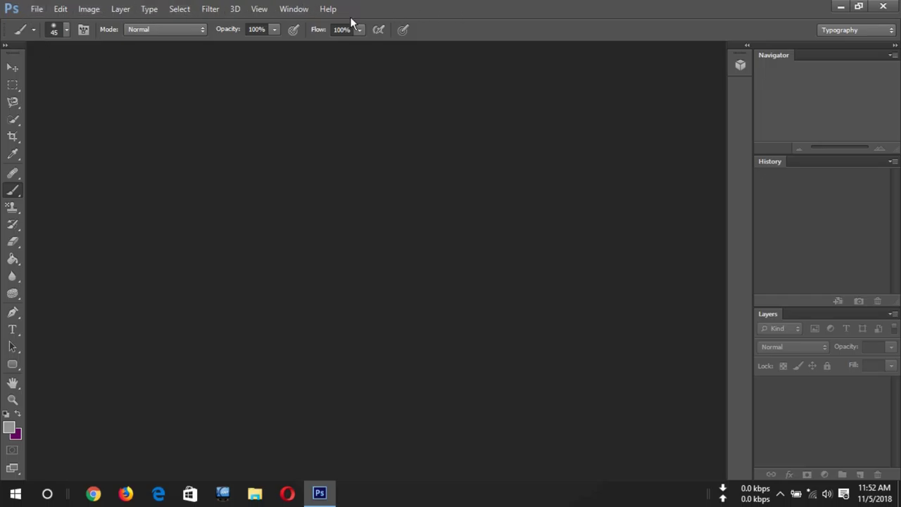
Step: Browse the File, Edit, Layer, Type and Select menus in turn
click(35, 9)
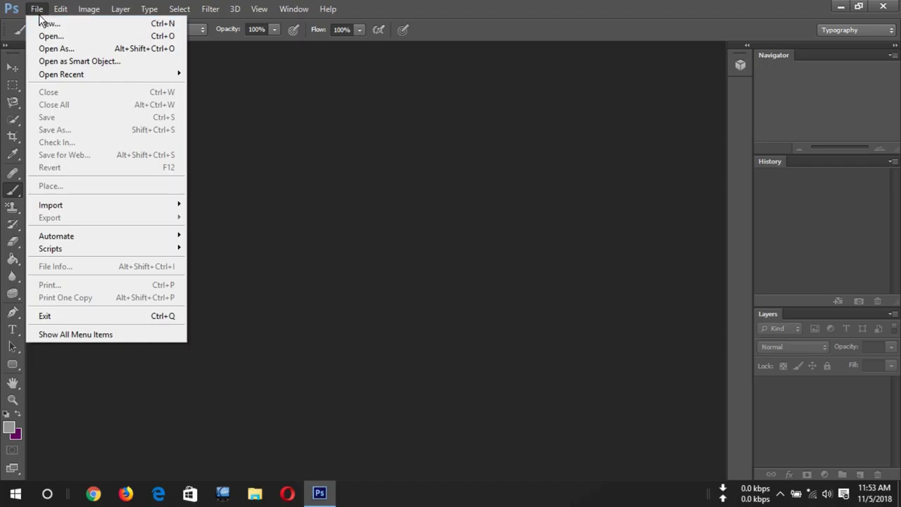
mouse_move(60, 13)
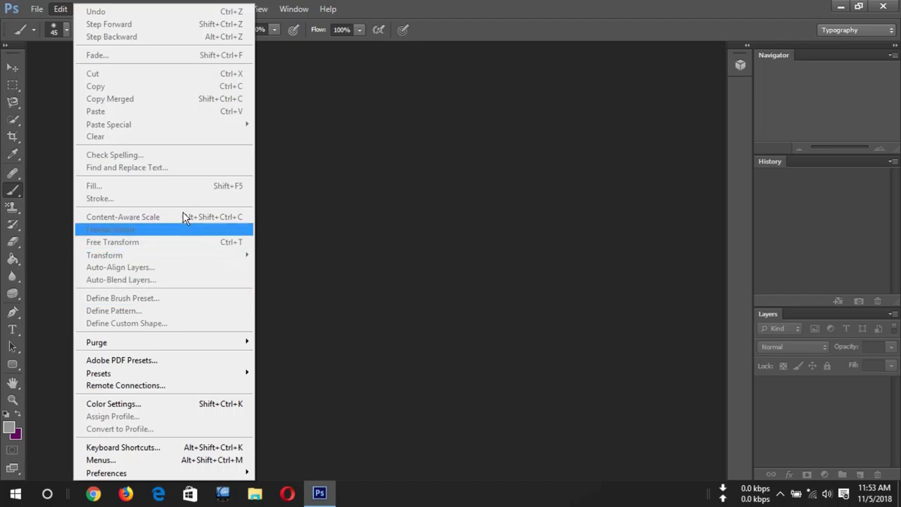
mouse_move(318, 8)
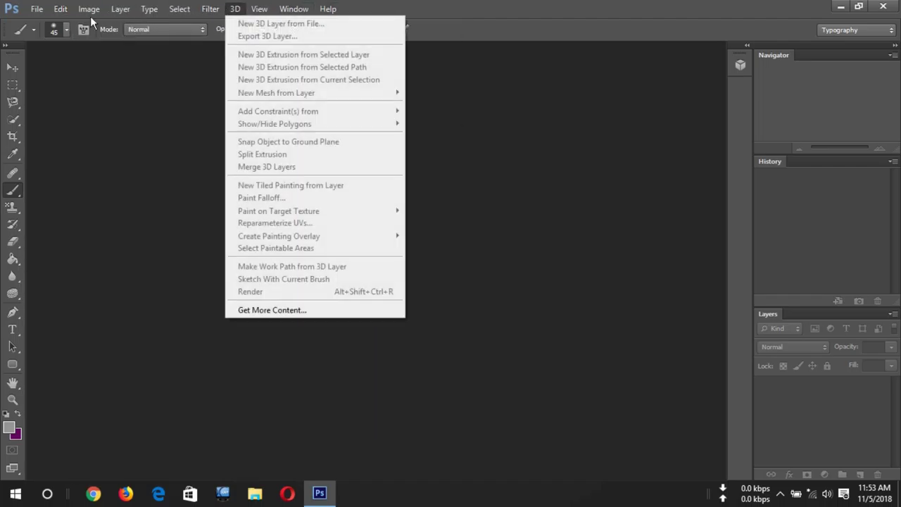
mouse_move(112, 17)
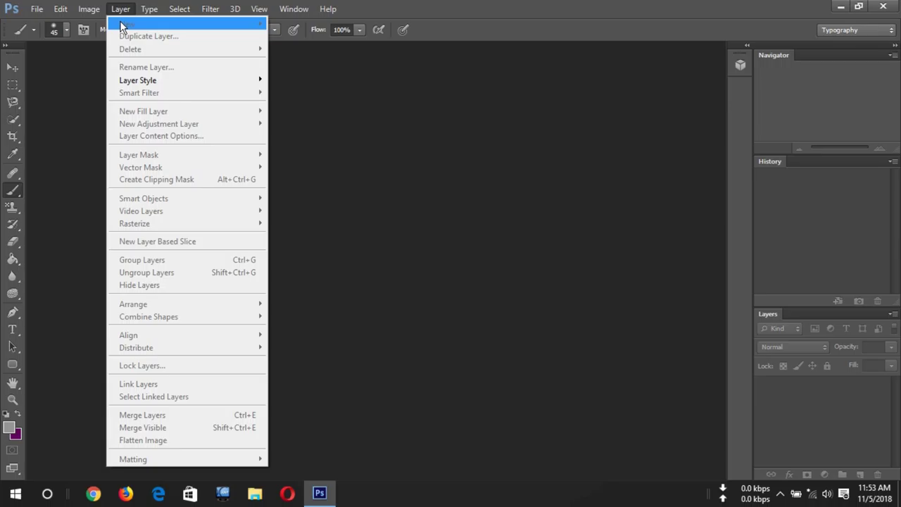
mouse_move(152, 9)
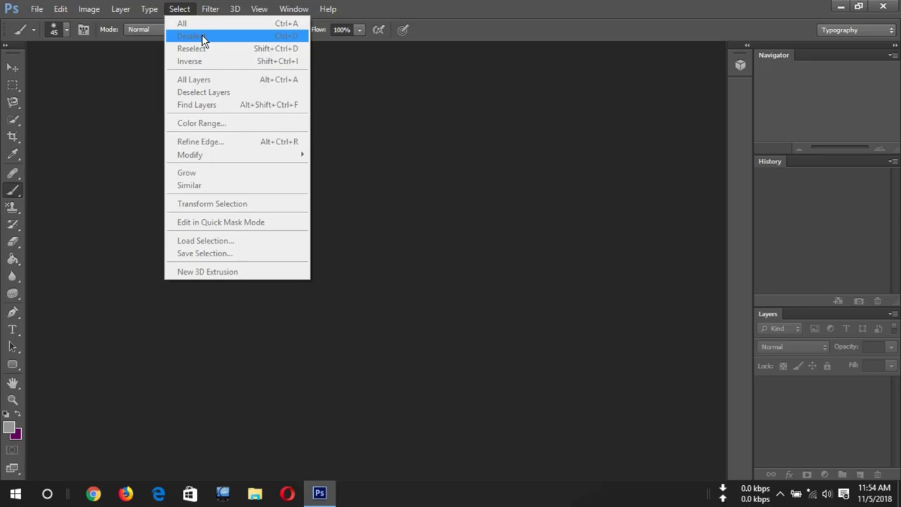
Step: Browse the Filter, 3D, View and Window menus, ending on the Window panel list
mouse_move(209, 13)
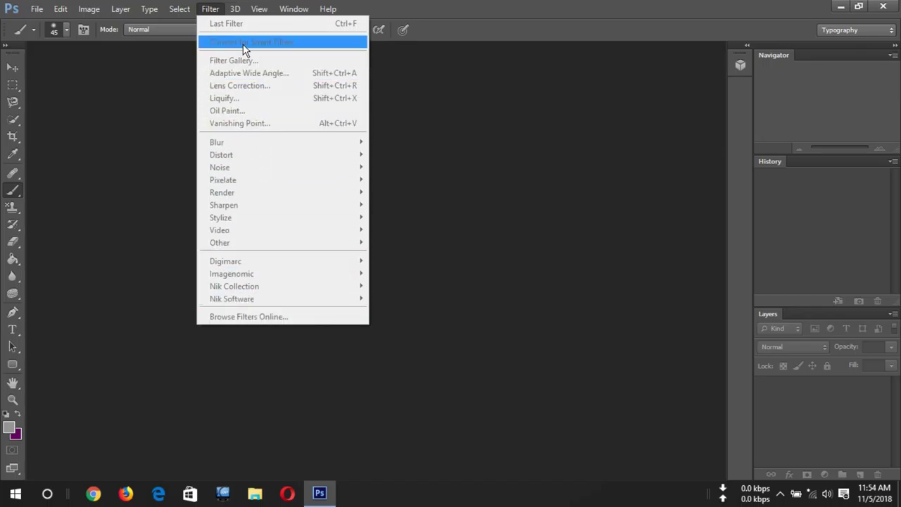
mouse_move(237, 11)
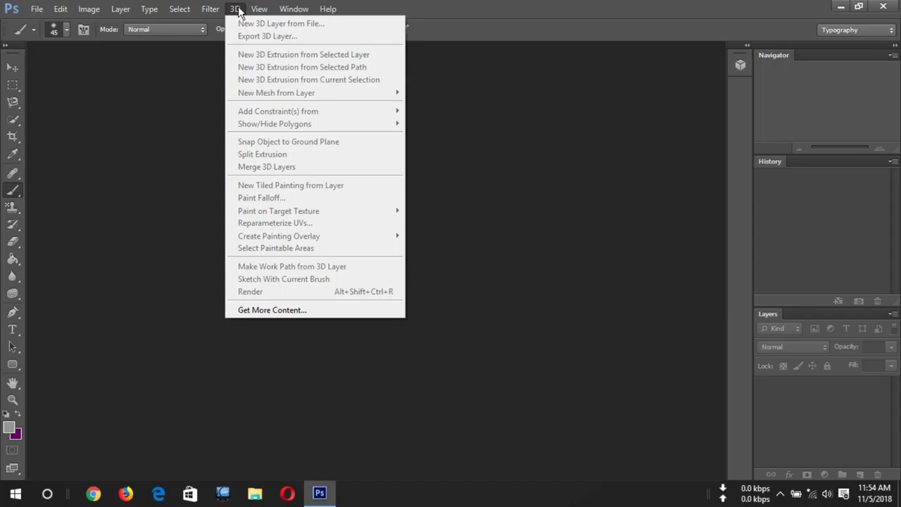
mouse_move(266, 12)
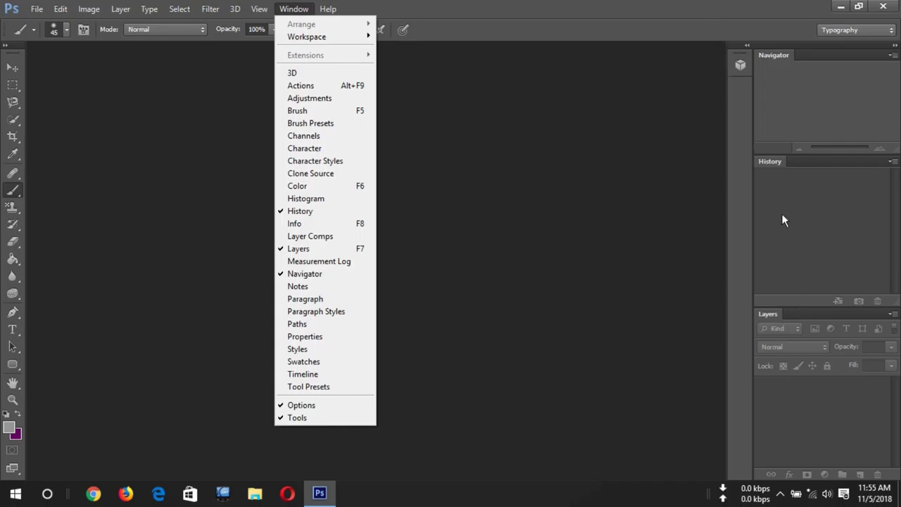
Step: Dismiss the Window menu and close the History and Layers panels through their panel menus
click(701, 294)
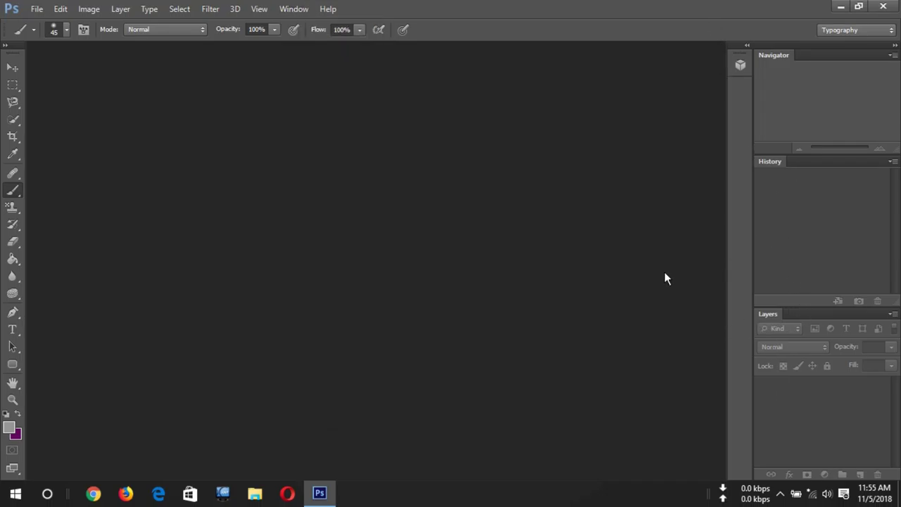
click(892, 161)
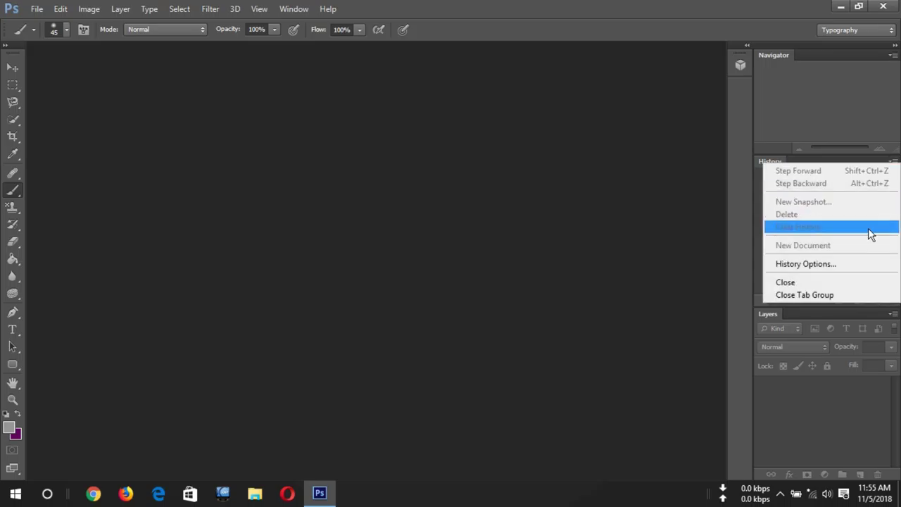
click(865, 282)
click(894, 163)
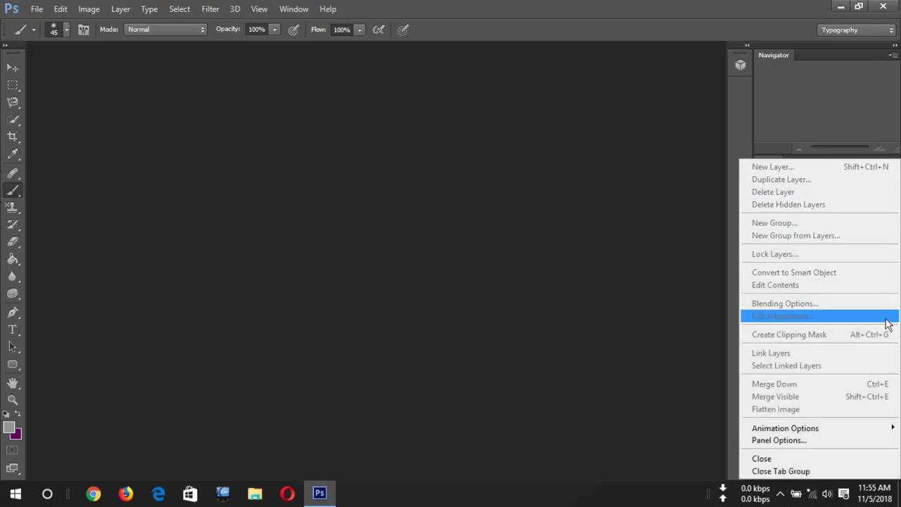
click(859, 460)
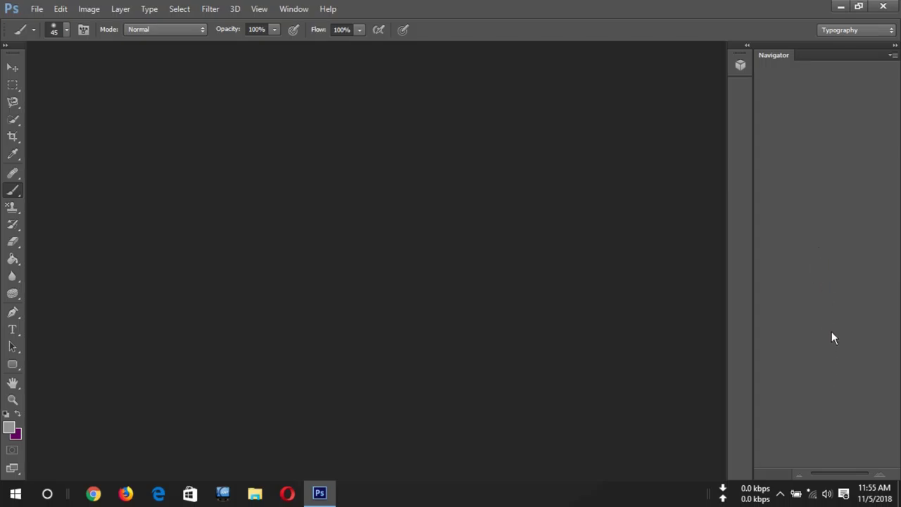
Step: Reopen History and Layers from the Window menu, enlarging History above Navigator and Layers
click(302, 9)
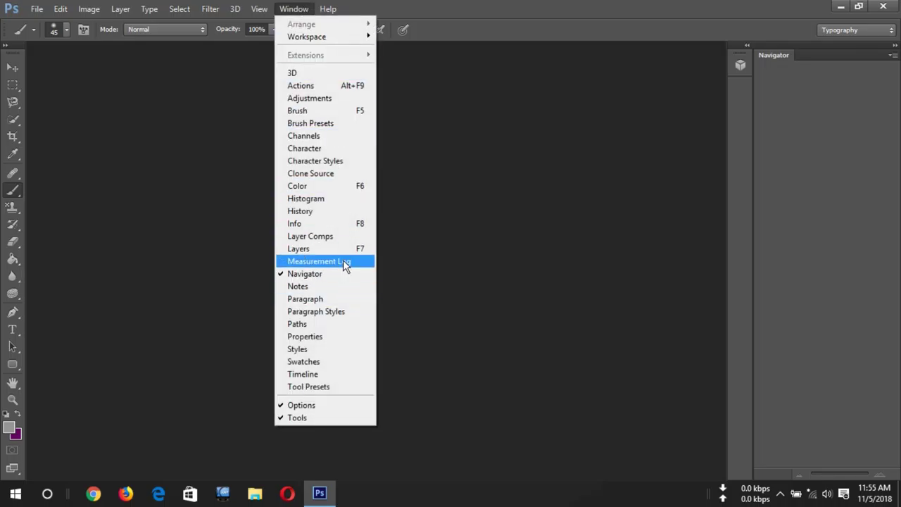
click(338, 213)
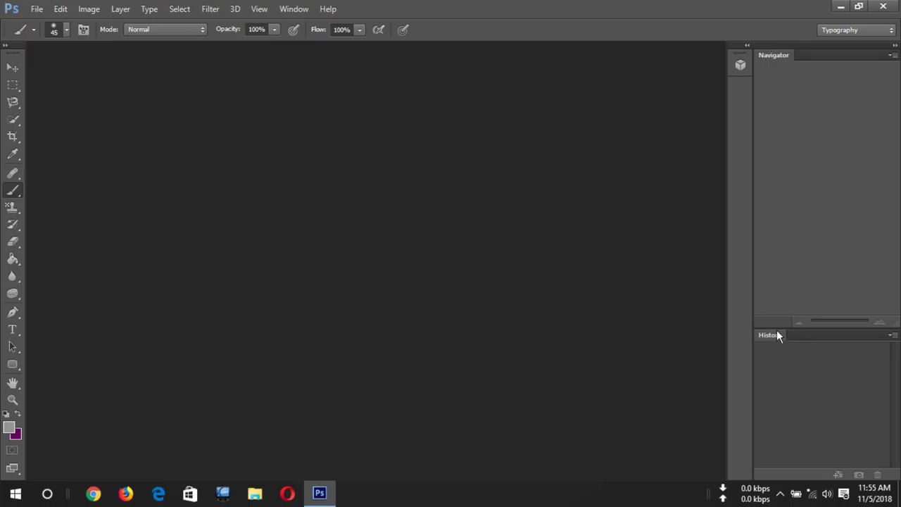
drag(810, 329, 814, 171)
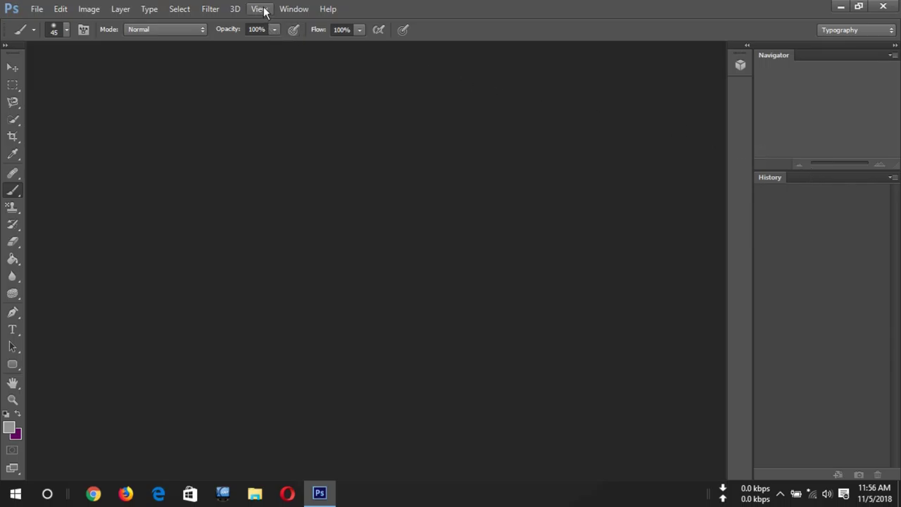
click(294, 8)
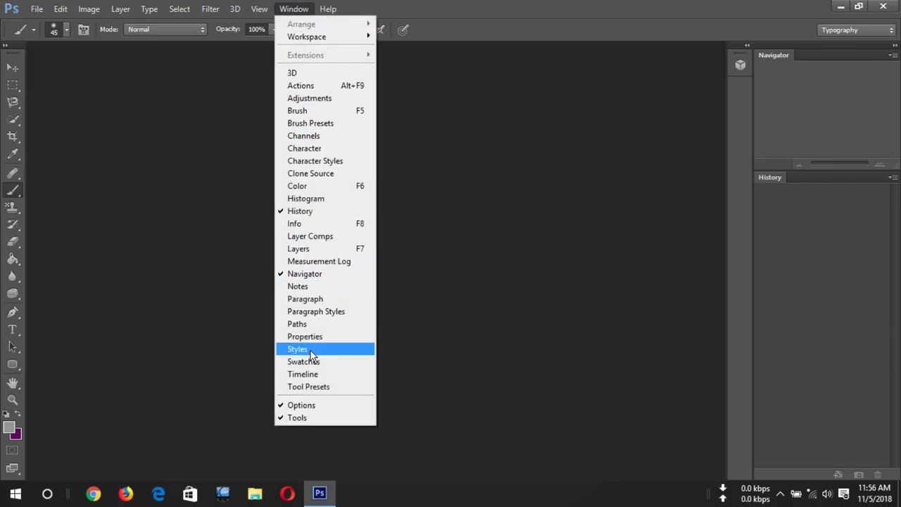
click(337, 248)
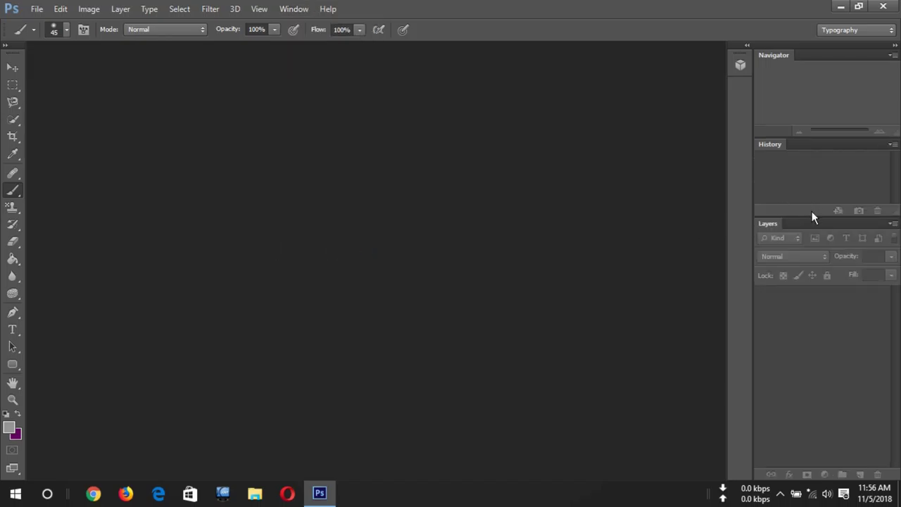
drag(817, 216, 829, 345)
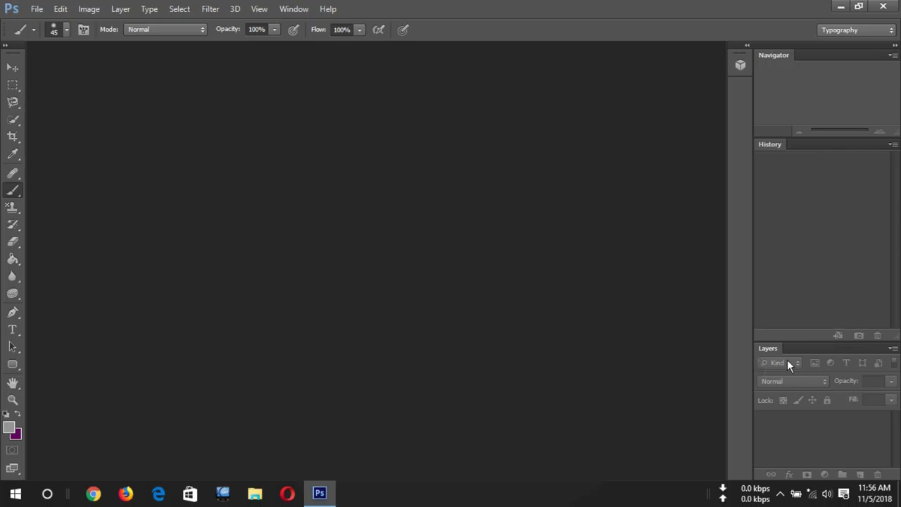
Step: Select the Move tool after dismissing the Window menu
click(296, 9)
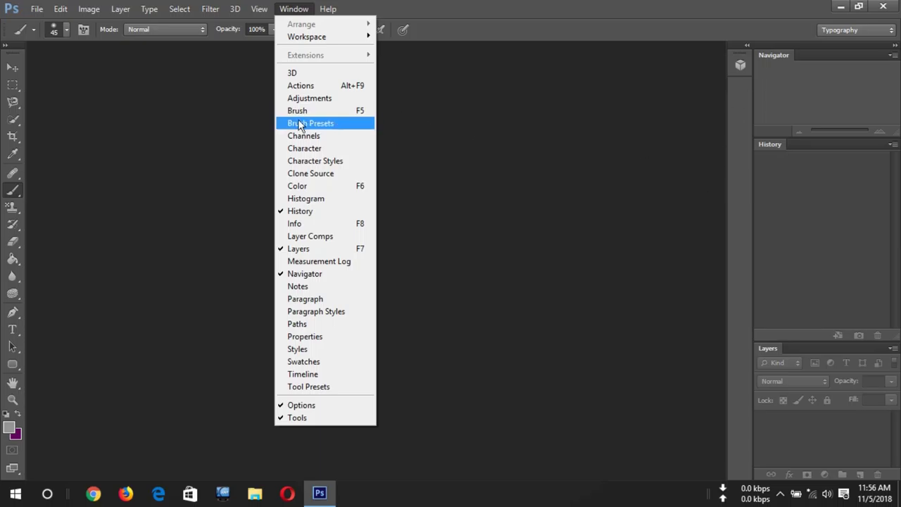
click(207, 63)
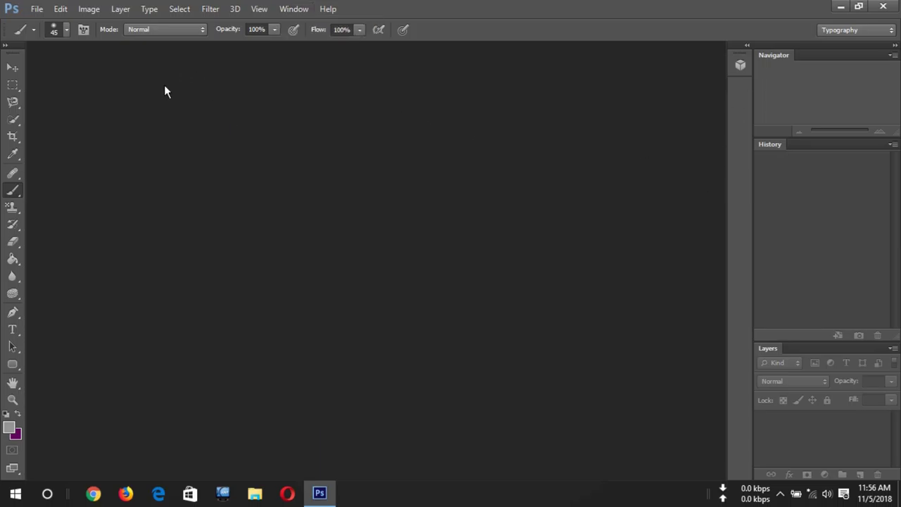
click(14, 68)
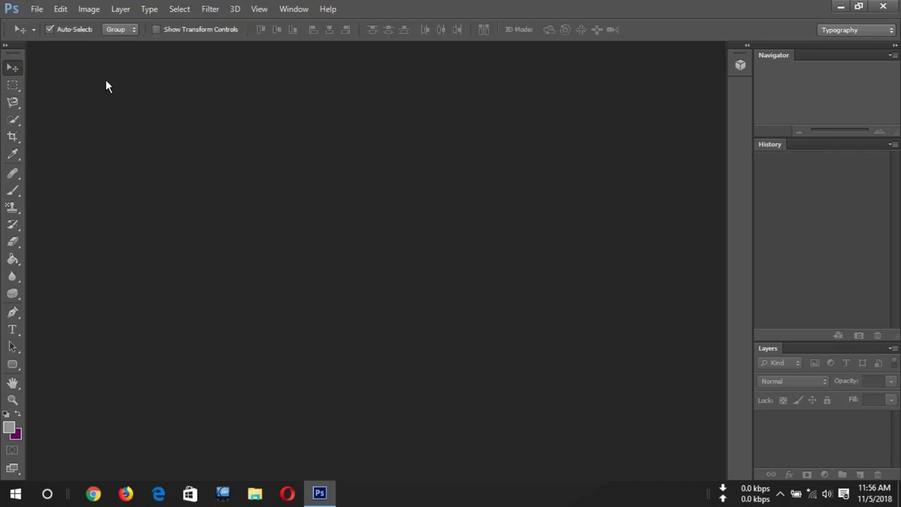
Step: Show the Marquee, Lasso, Quick Selection and Pen tool flyout variants
click(11, 91)
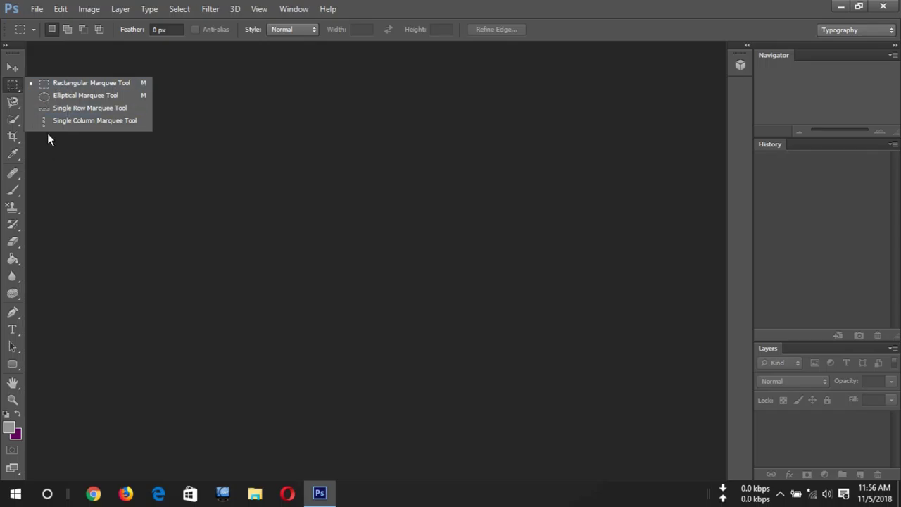
click(11, 103)
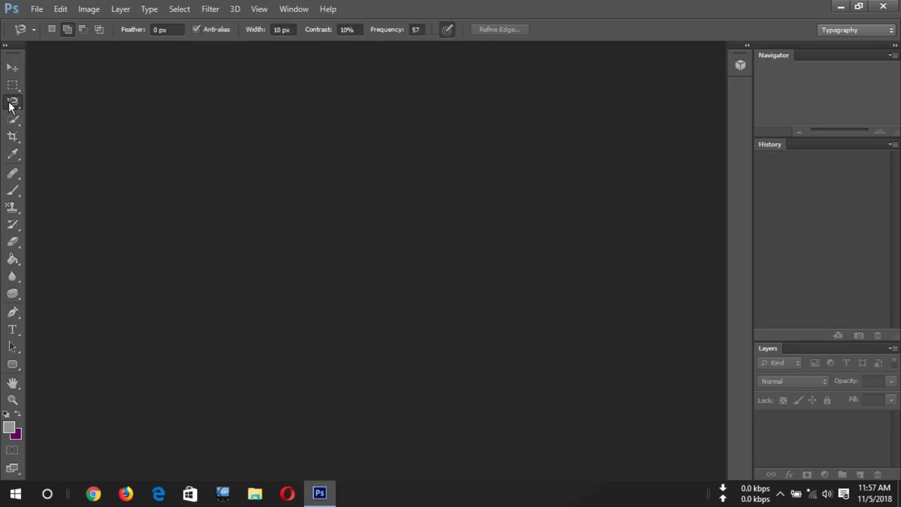
right_click(10, 105)
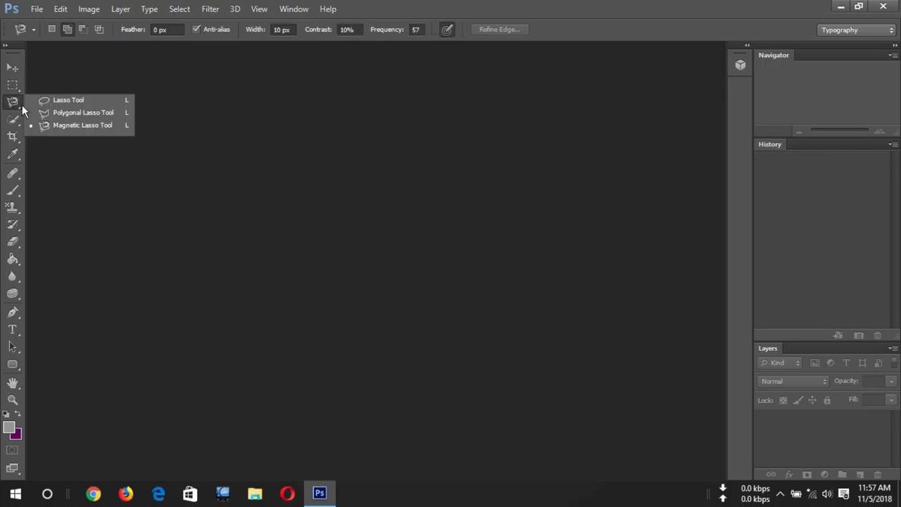
click(18, 126)
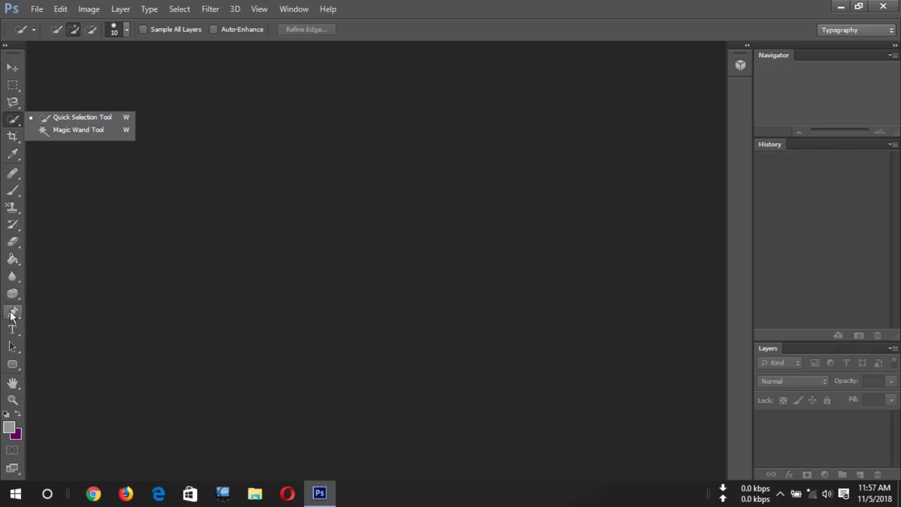
click(11, 314)
right_click(10, 315)
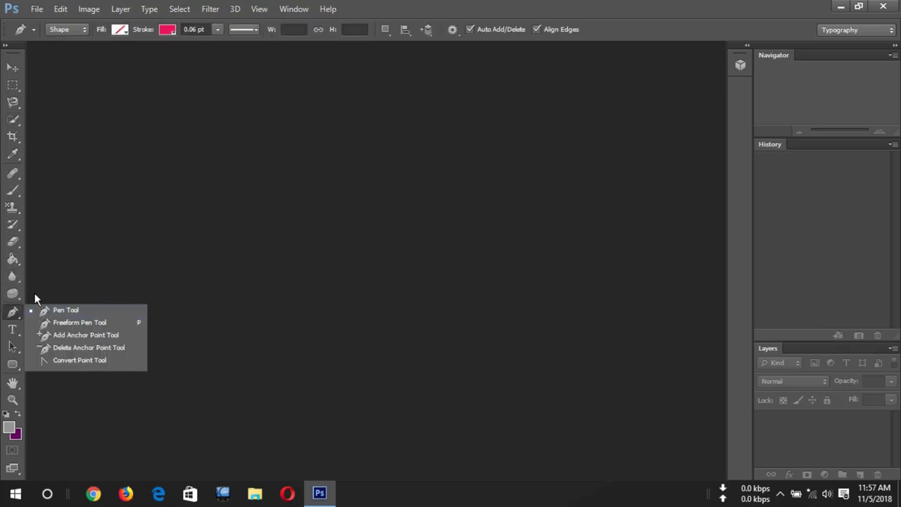
Step: Review the Marquee, Lasso, Quick Selection and Pen flyouts again, ending on Rectangular Marquee
click(19, 85)
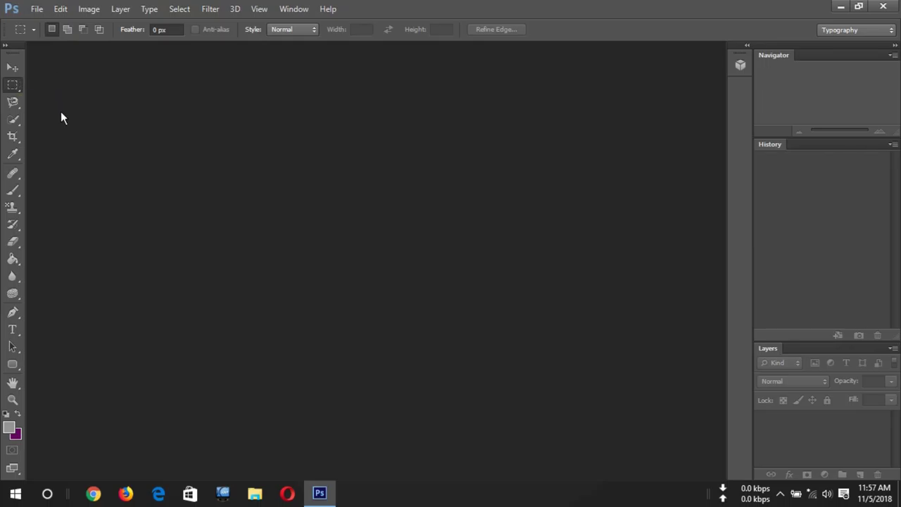
right_click(11, 88)
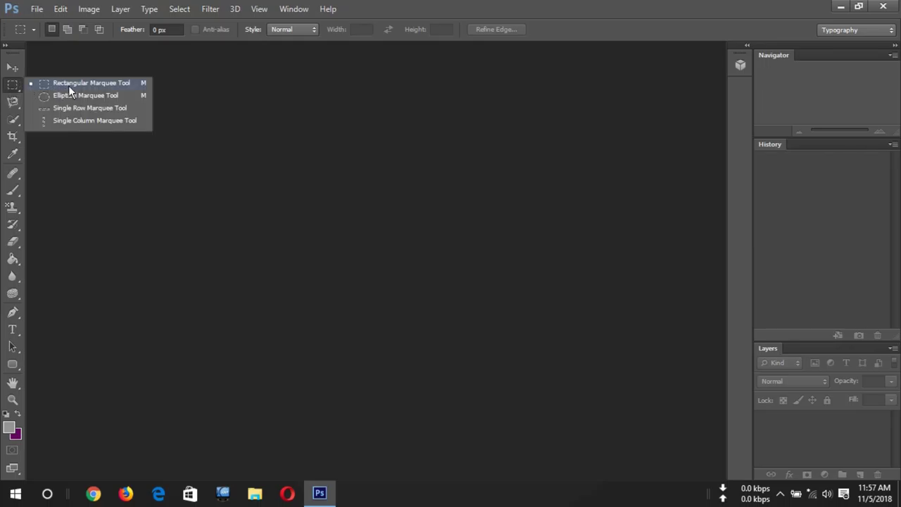
click(12, 102)
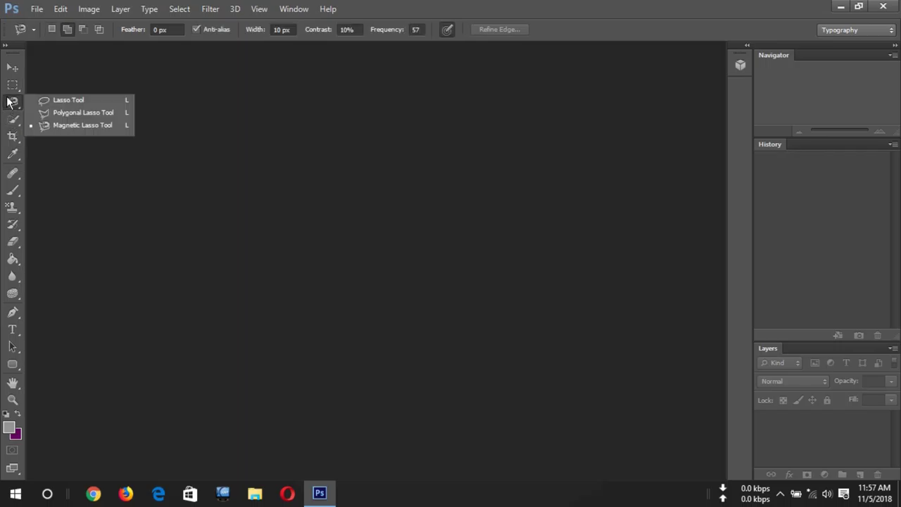
click(15, 120)
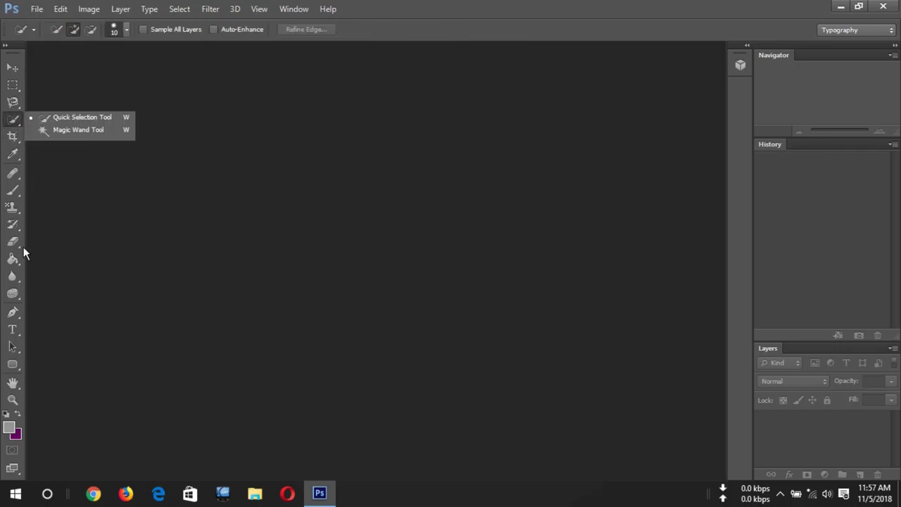
click(13, 314)
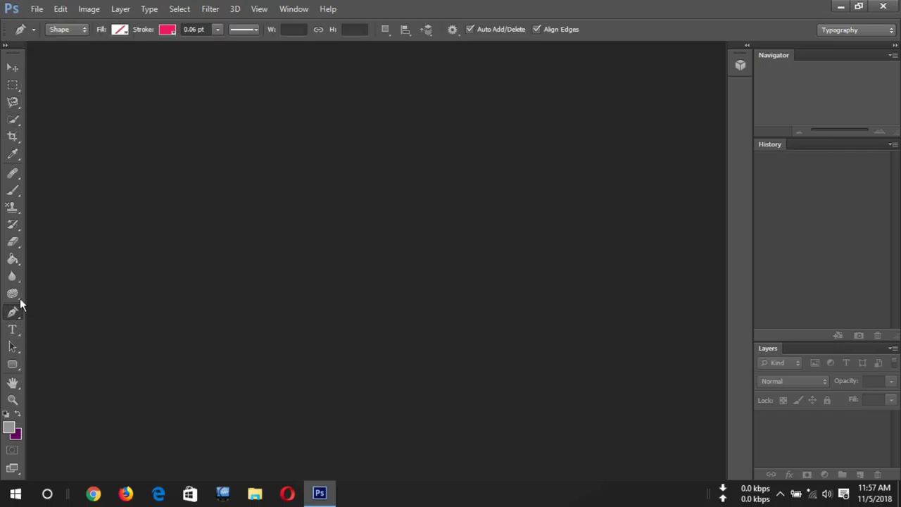
click(12, 86)
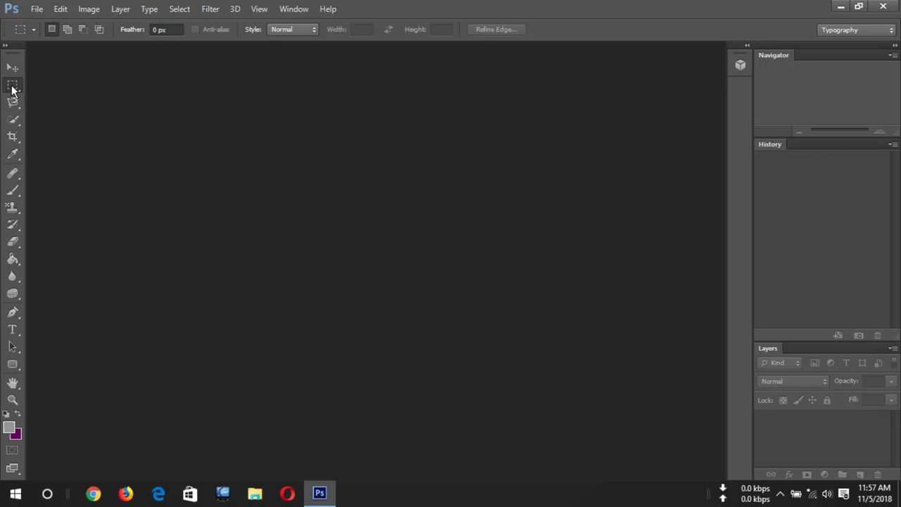
Step: Show the Quick Selection, Crop, Eyedropper, Healing Brush, Brush and Clone Stamp tool flyouts
click(17, 120)
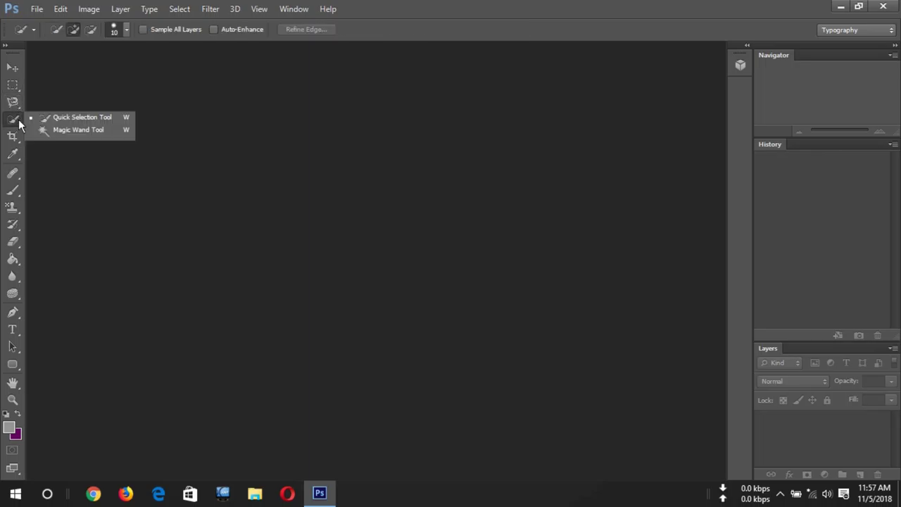
click(13, 135)
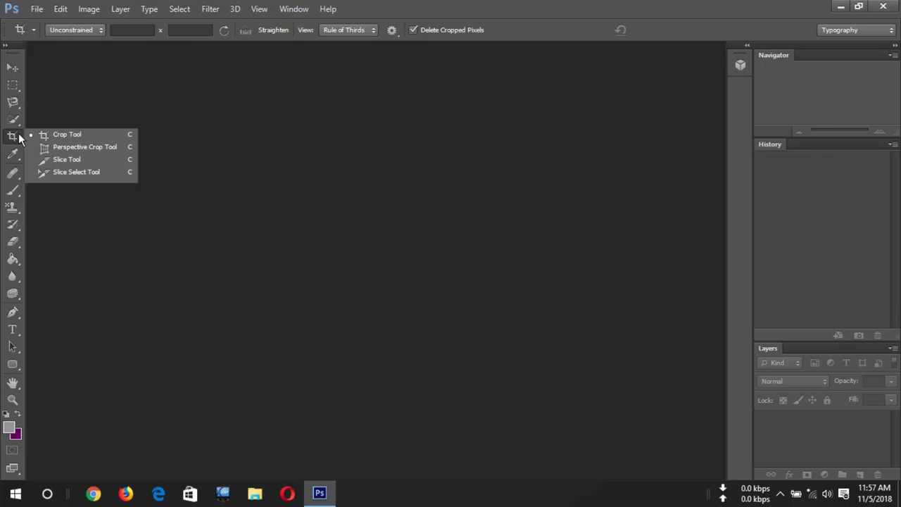
click(20, 161)
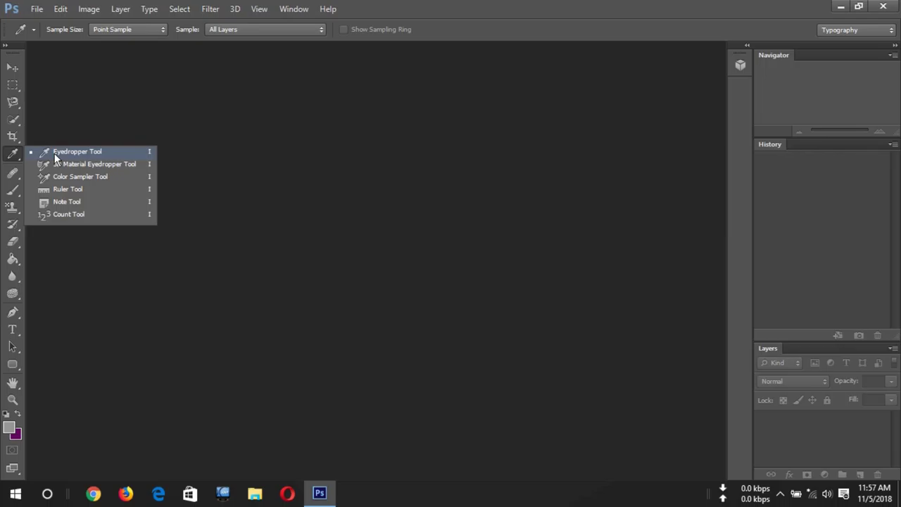
click(10, 182)
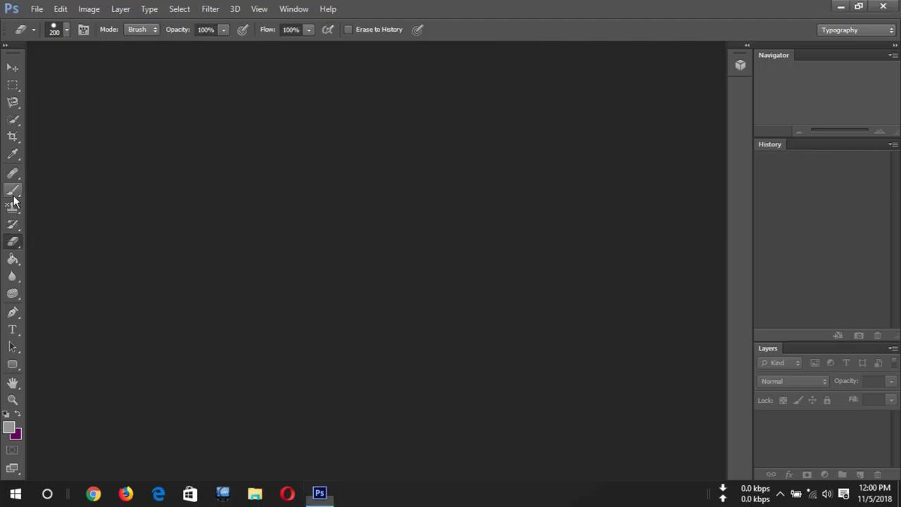
click(14, 196)
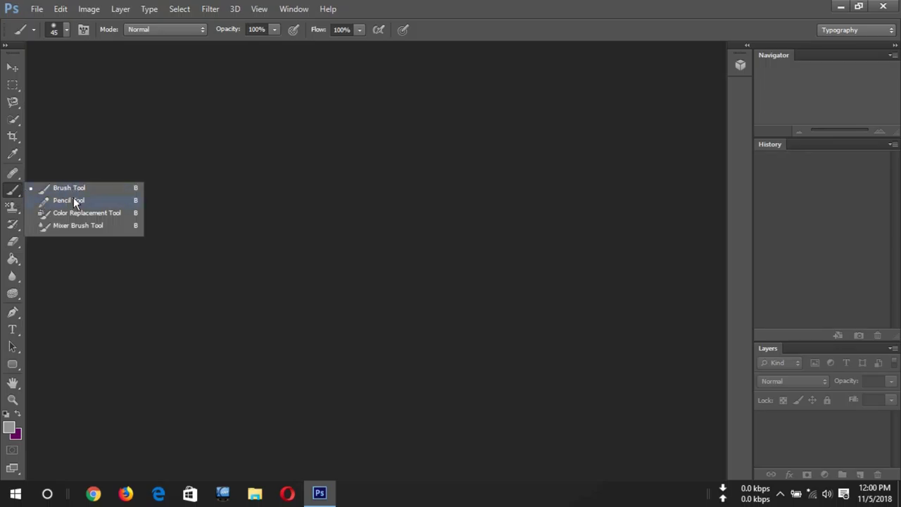
click(14, 209)
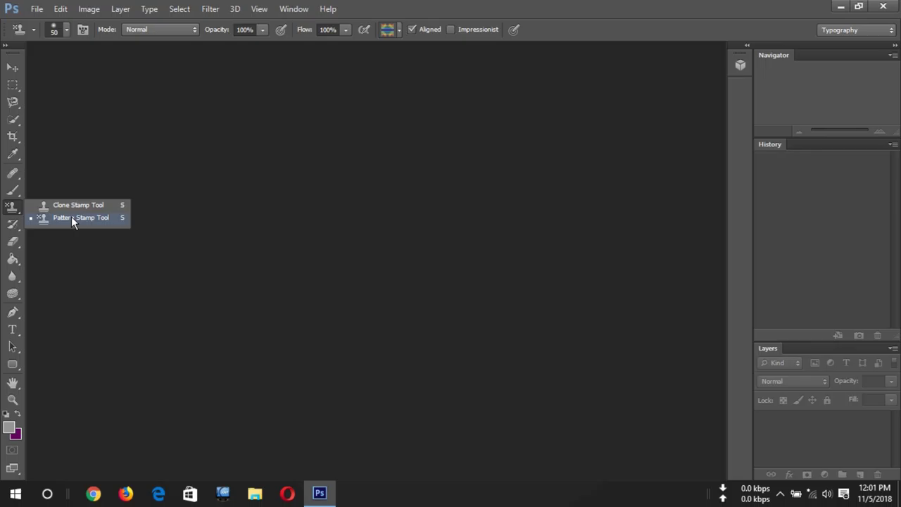
Step: Show the History Brush, Eraser, Gradient, Blur and Dodge/Burn/Sponge tool flyouts
click(14, 224)
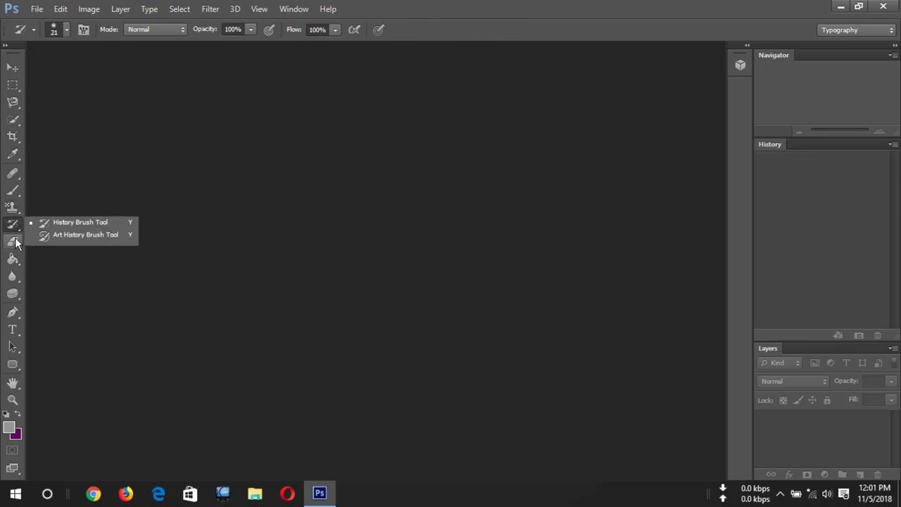
click(14, 241)
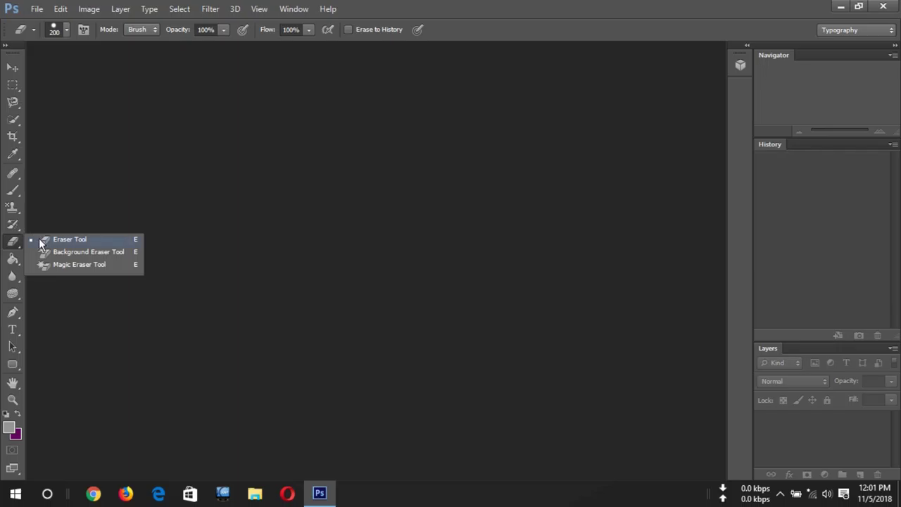
click(11, 266)
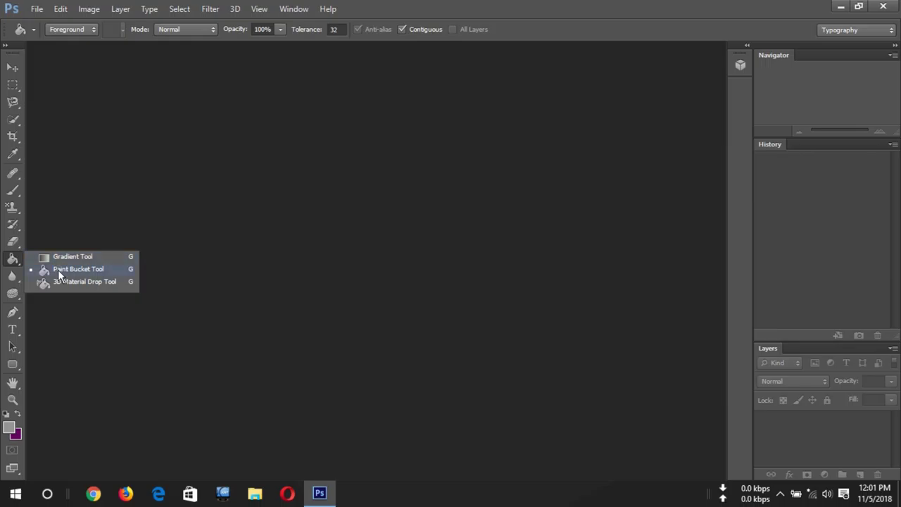
click(12, 280)
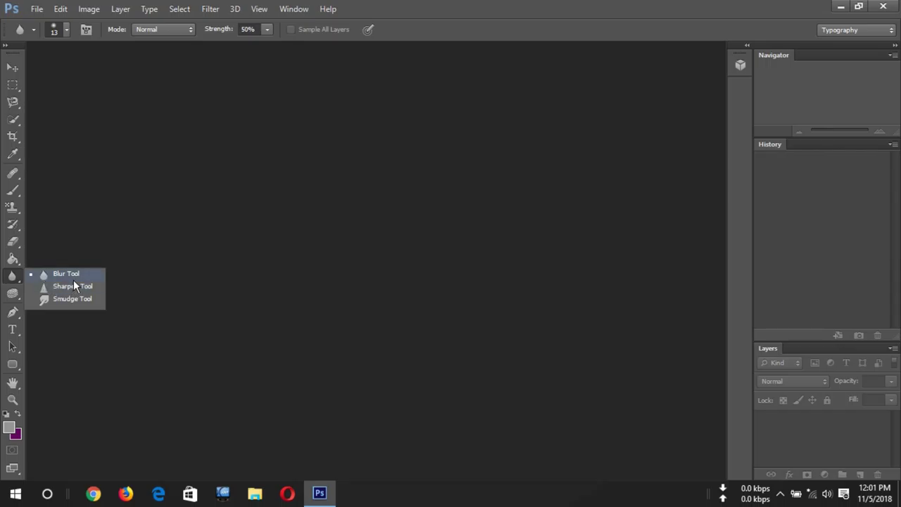
click(16, 294)
click(15, 294)
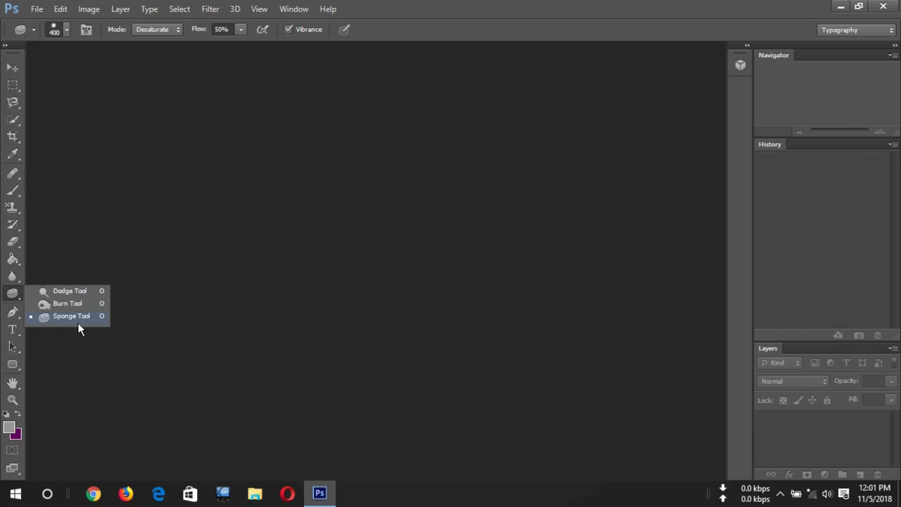
Step: Show the Pen, Type, Shape and Hand tool flyouts, then pick the Zoom tool
click(14, 312)
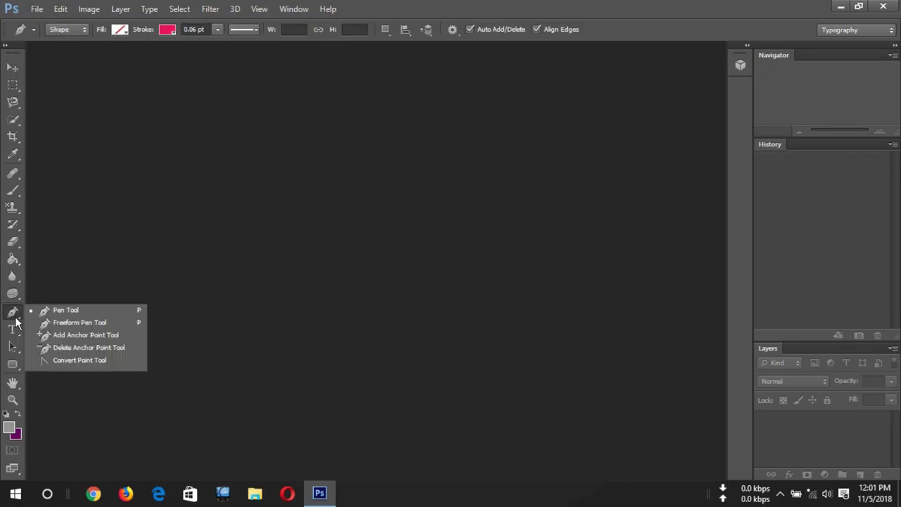
click(15, 330)
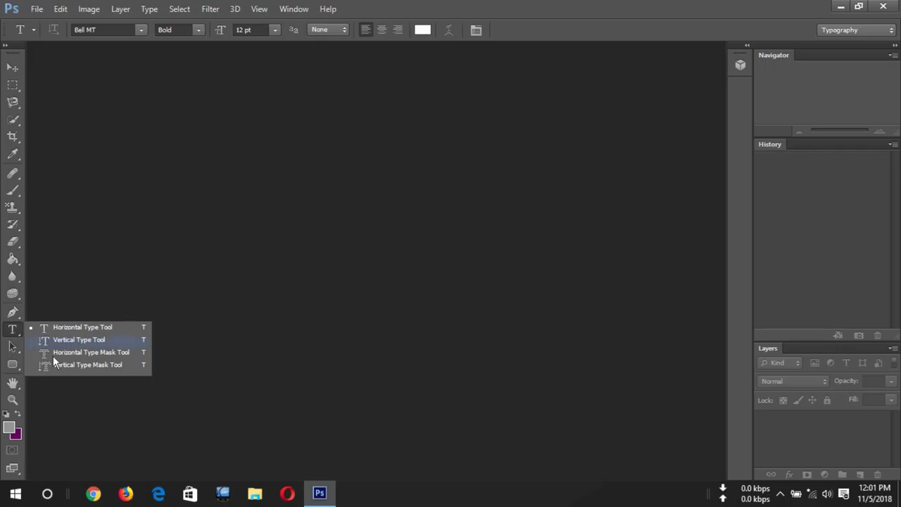
click(17, 364)
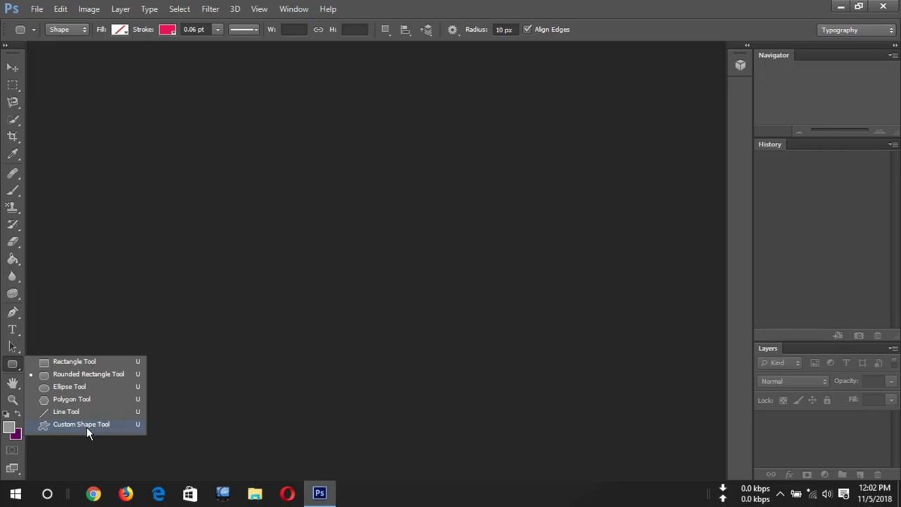
click(12, 384)
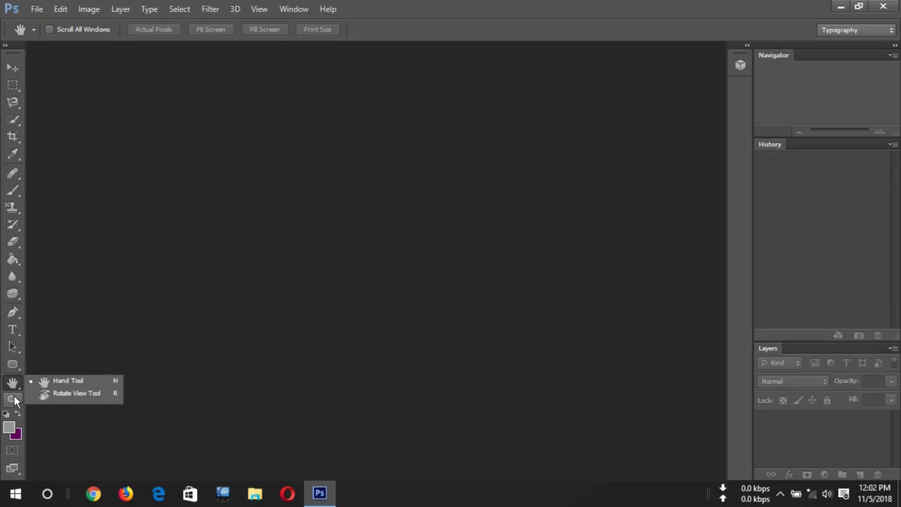
click(14, 399)
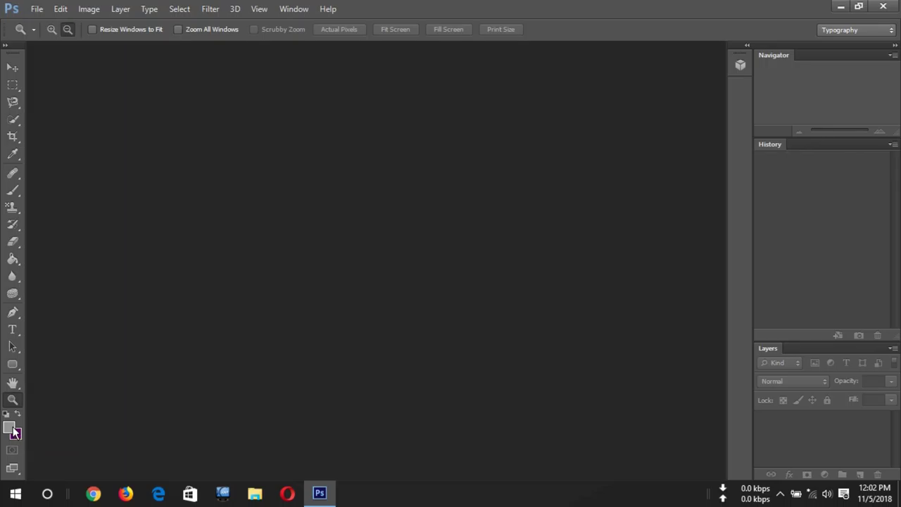
Step: Inspect the grey 969696 foreground colour in the Color Picker and close it unchanged
click(9, 427)
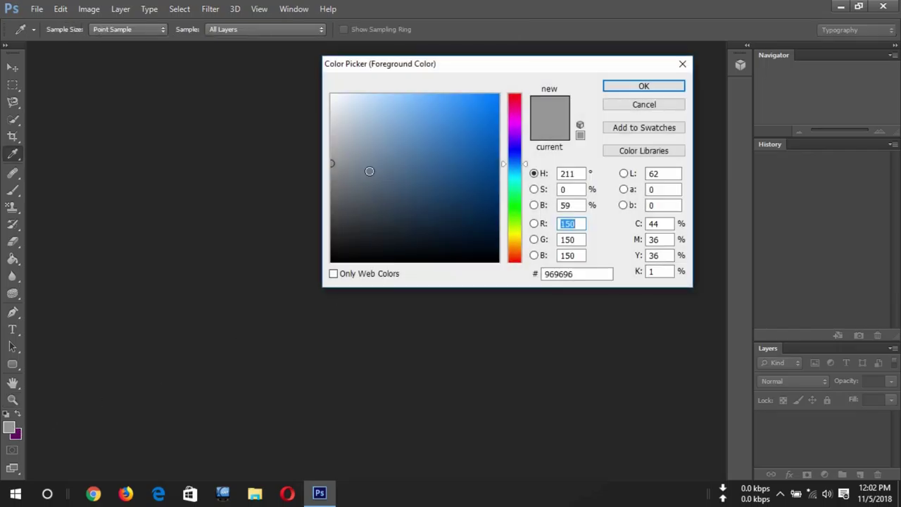
click(633, 86)
key(z)
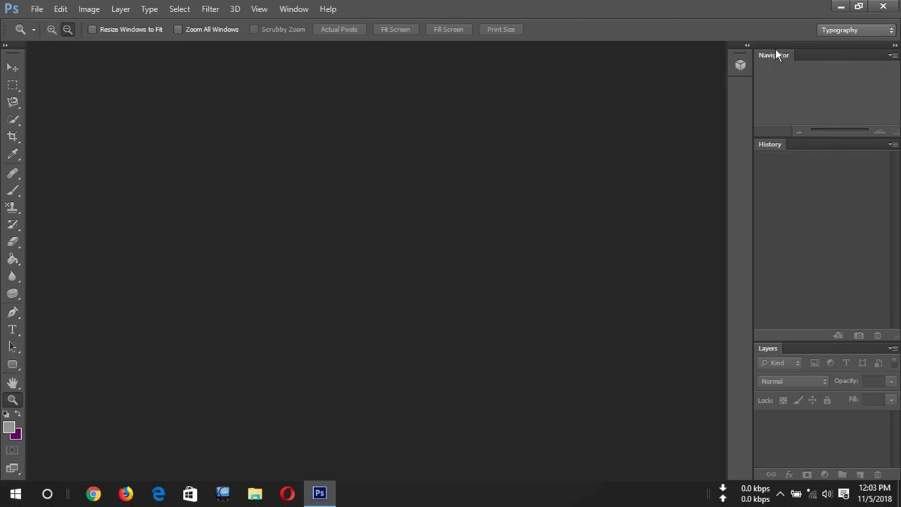
click(841, 7)
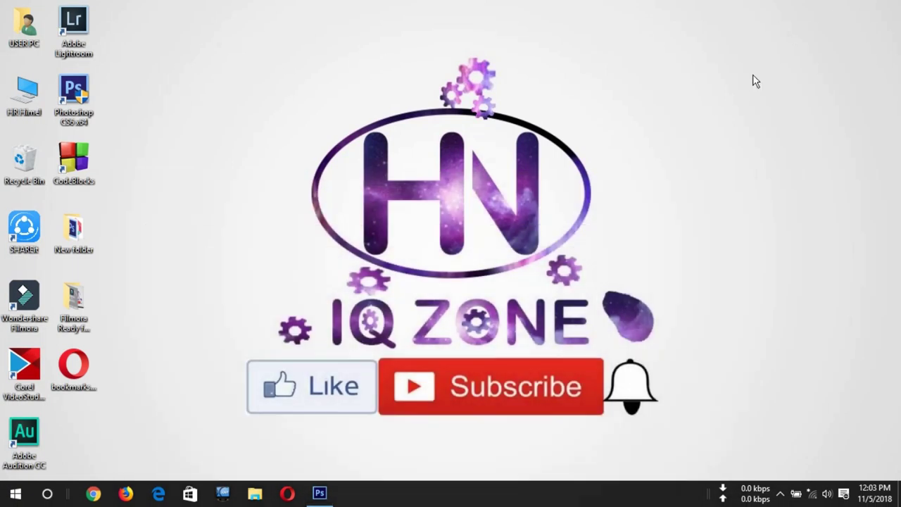